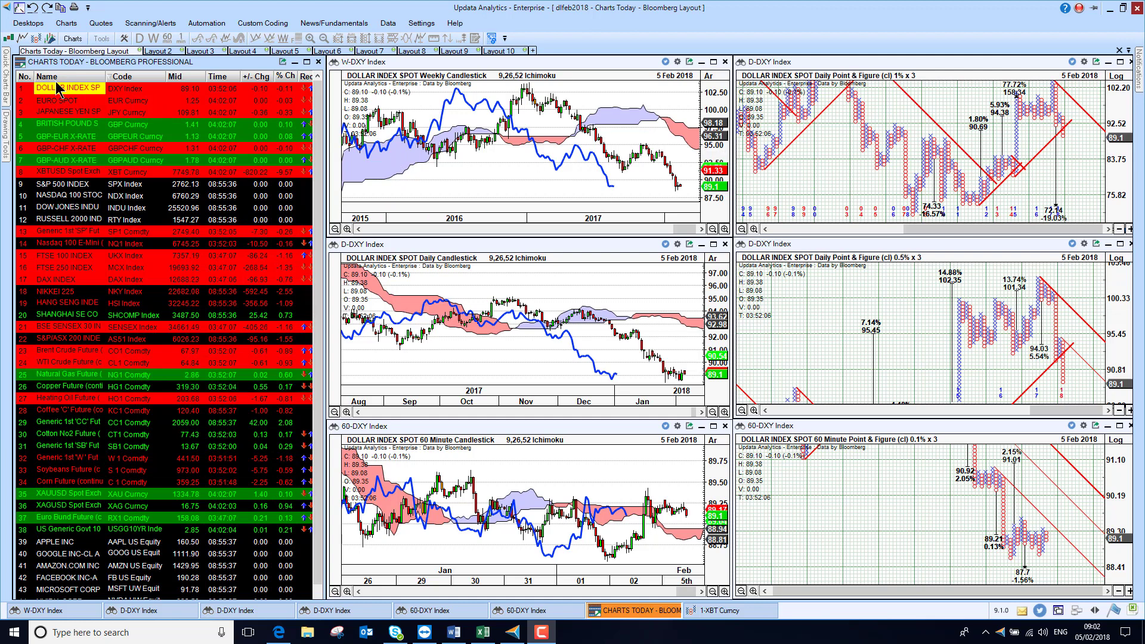
Load Euro Spot, then British Pound Spot, into all six linked charts
{"action": "left_click", "coordinate": [56, 101]}
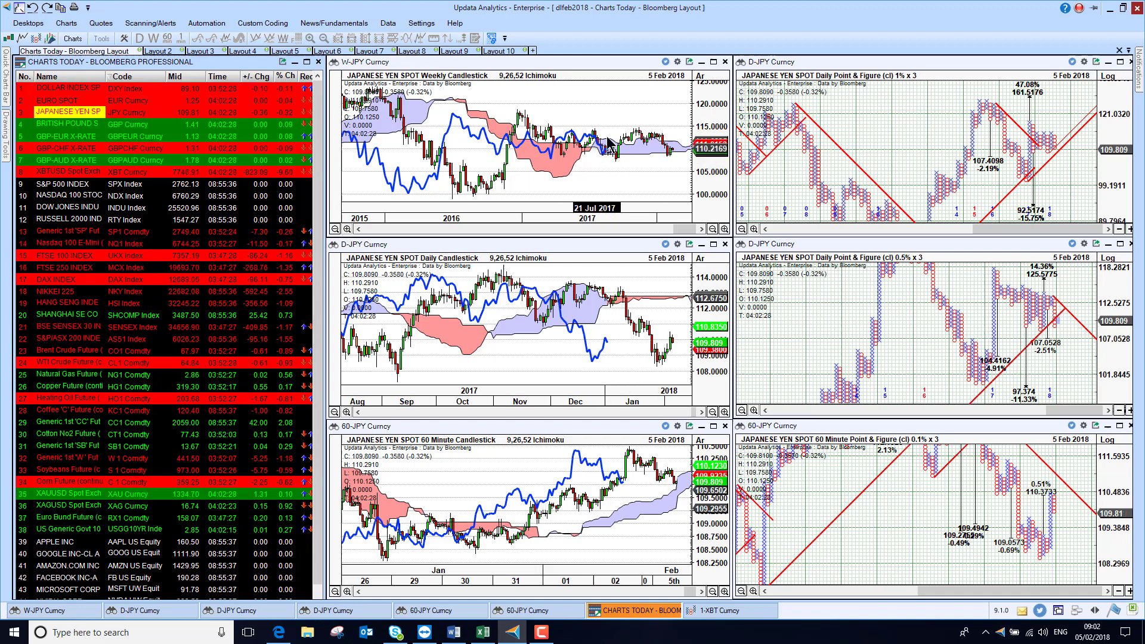
{"action": "left_click", "coordinate": [77, 125]}
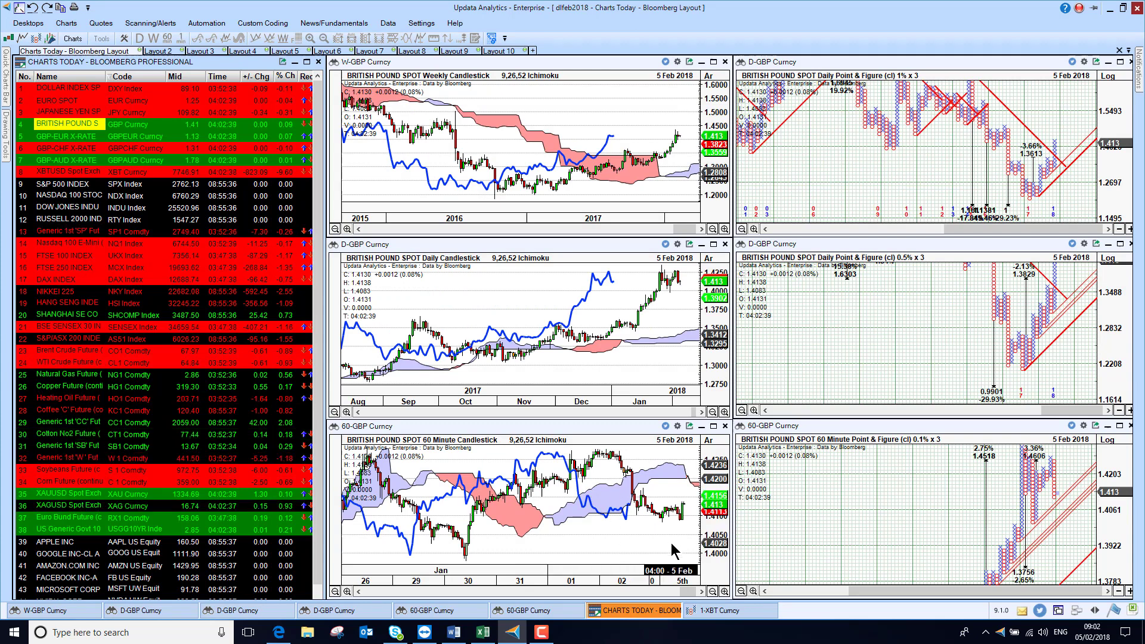
Cycle the charts through the GBP-EUR, GBP-CHF and GBP-AUD X-RATE cross rates
{"action": "left_click", "coordinate": [66, 140]}
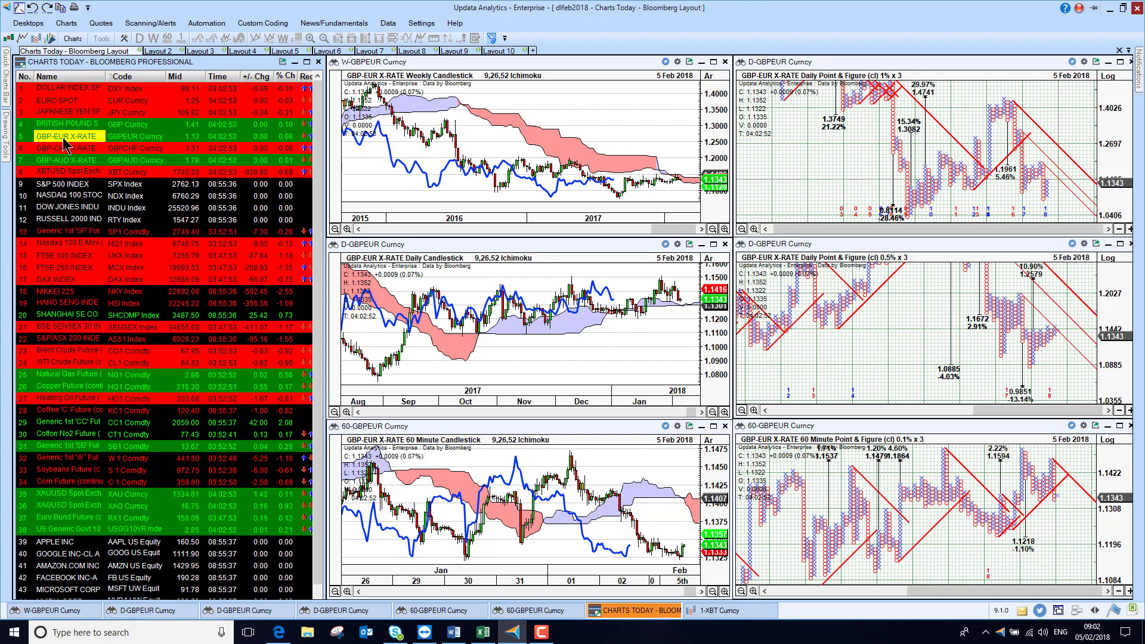
{"action": "key", "text": "Down"}
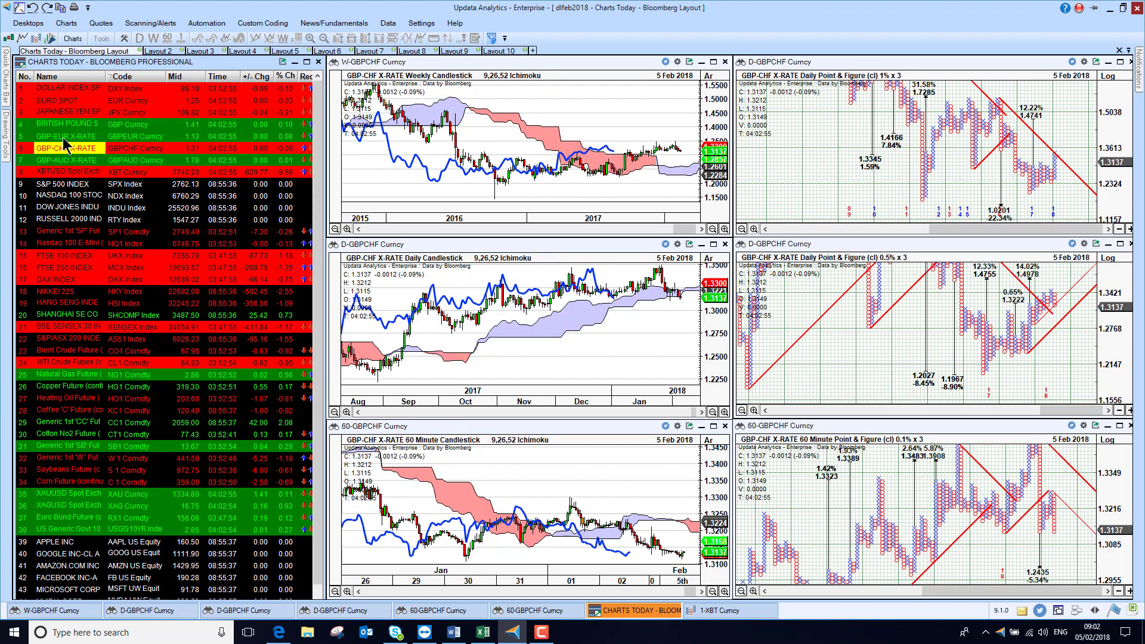
{"action": "key", "text": "Down"}
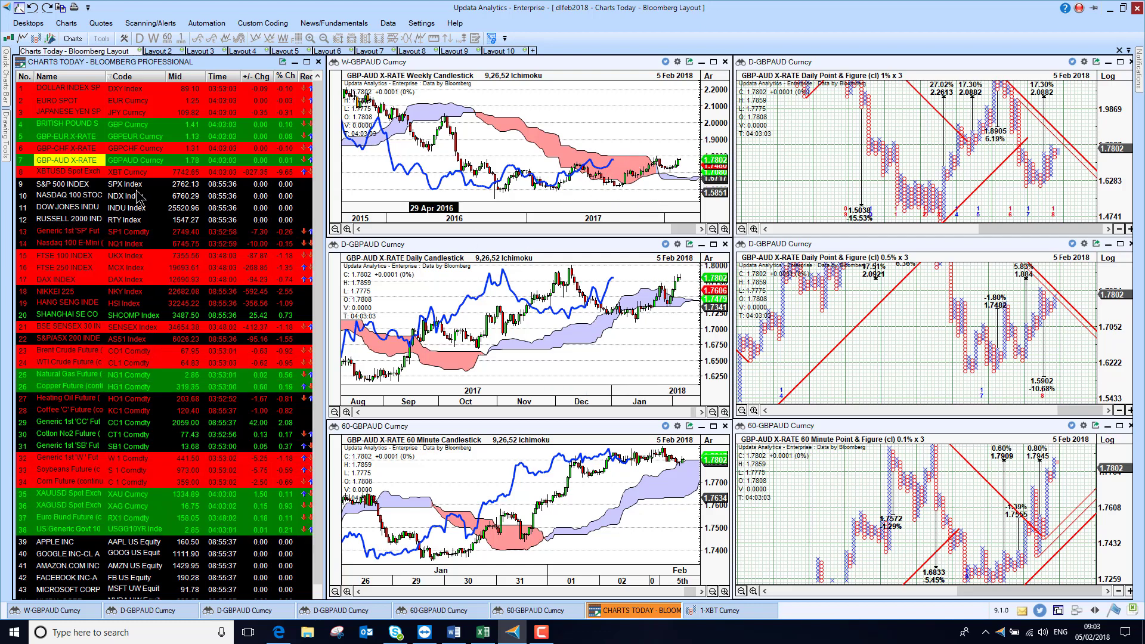
Show the XBTUSD spot rate (Bitcoin in USD) in all six linked charts
{"action": "left_click", "coordinate": [67, 172]}
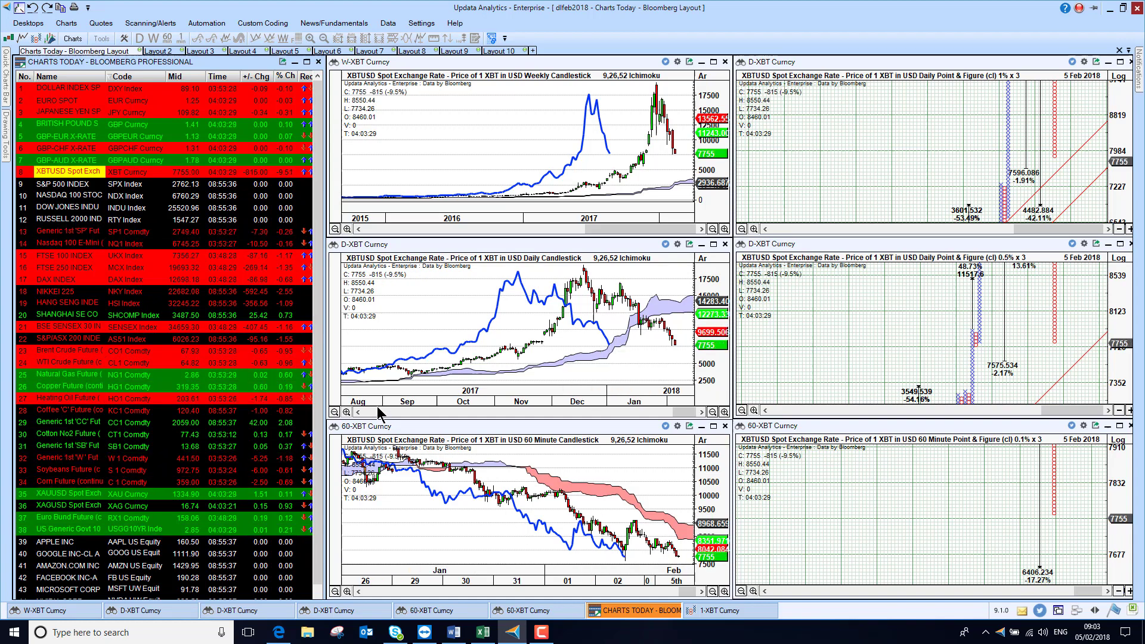
Step from S&P 500 through Nasdaq 100, Dow, Russell 2000, S&P futures and Nasdaq E-Mini to FTSE 100
{"action": "left_click", "coordinate": [75, 186]}
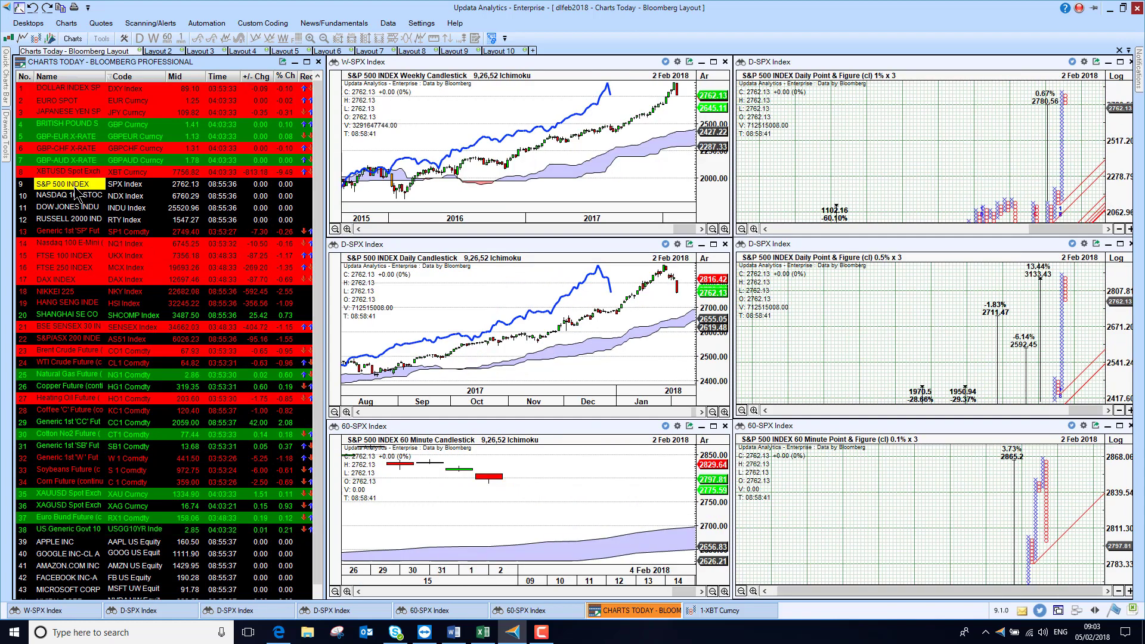
{"action": "key", "text": "Down"}
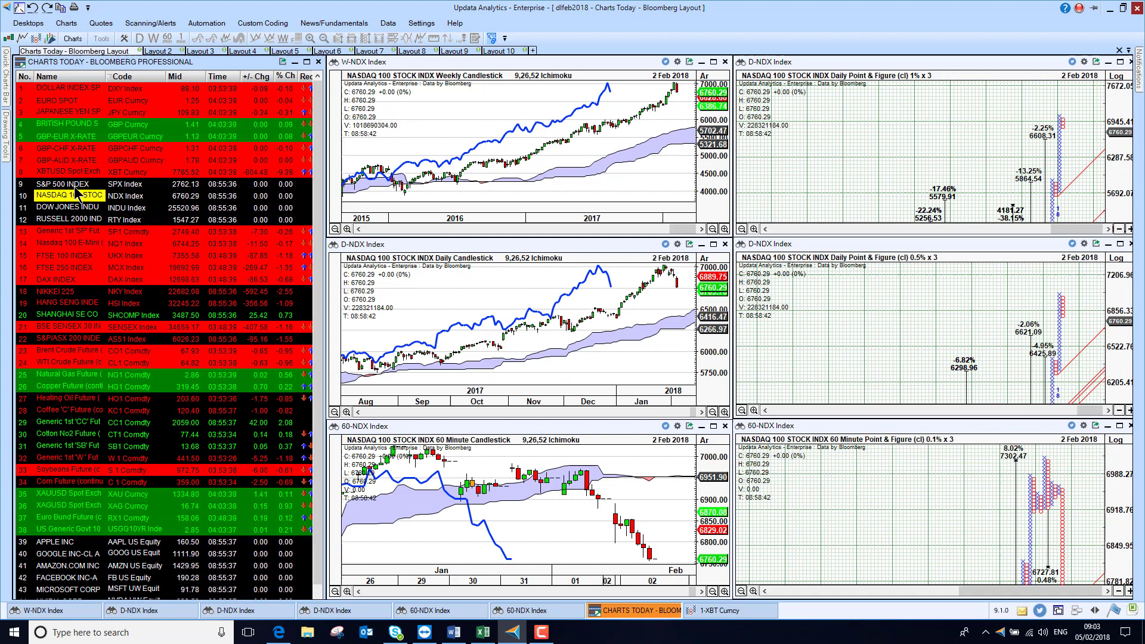
{"action": "key", "text": "Down"}
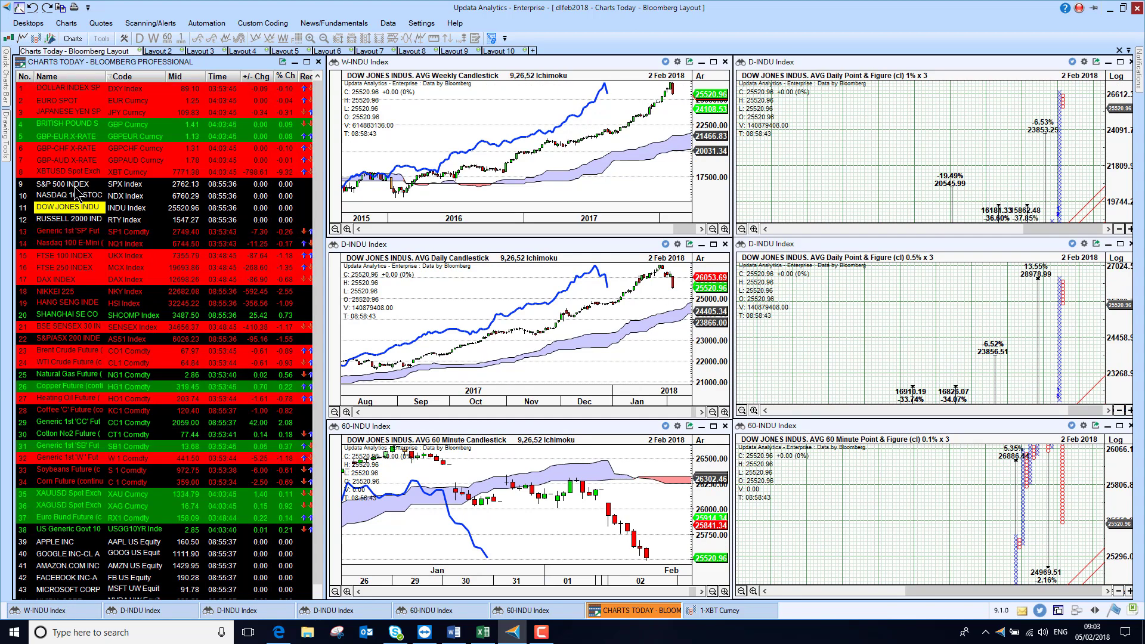
{"action": "key", "text": "Down"}
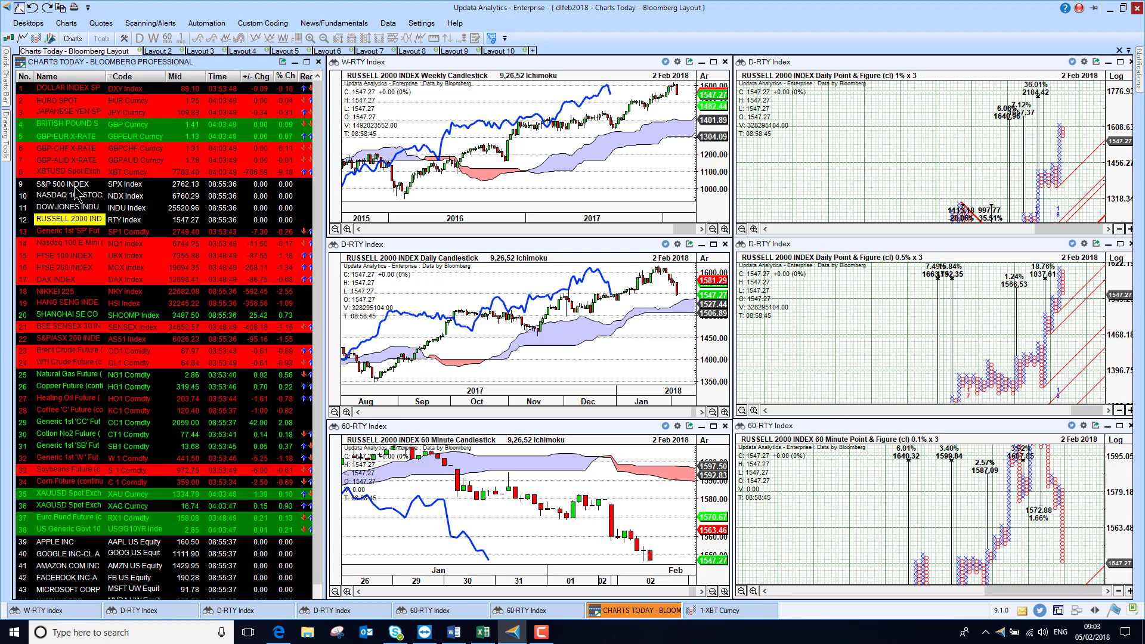
{"action": "key", "text": "Down"}
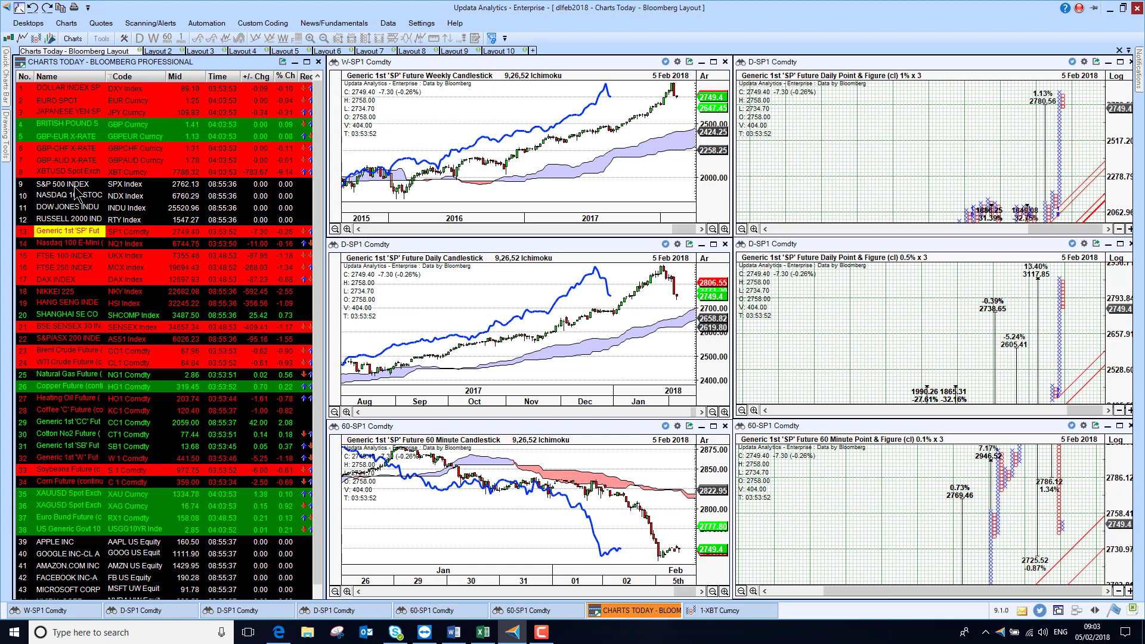
{"action": "key", "text": "Down"}
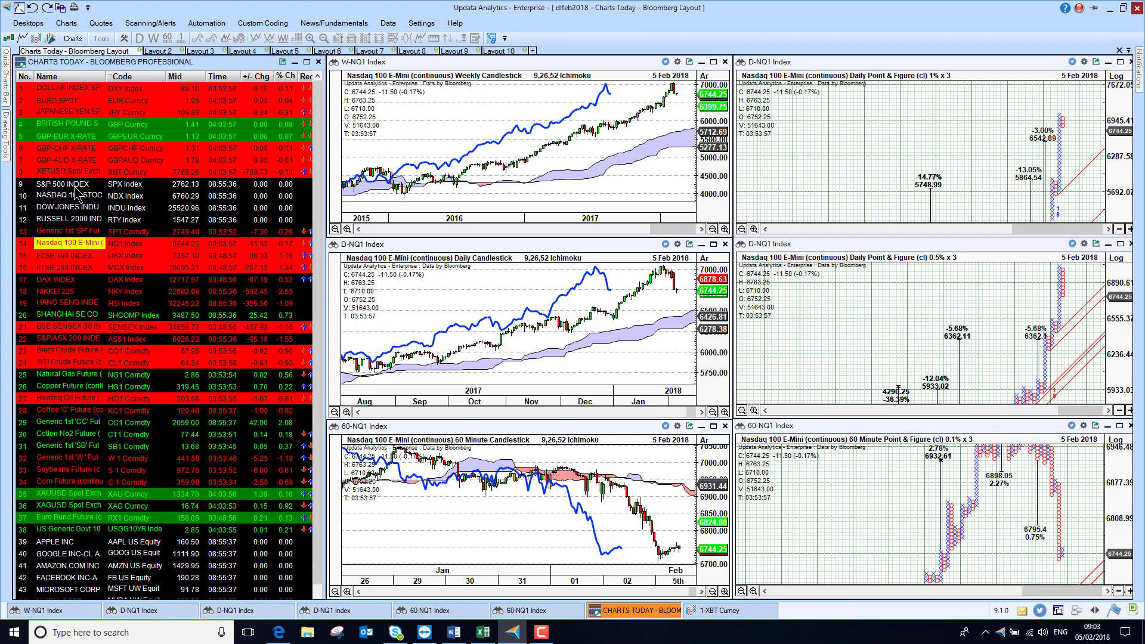
{"action": "key", "text": "Down"}
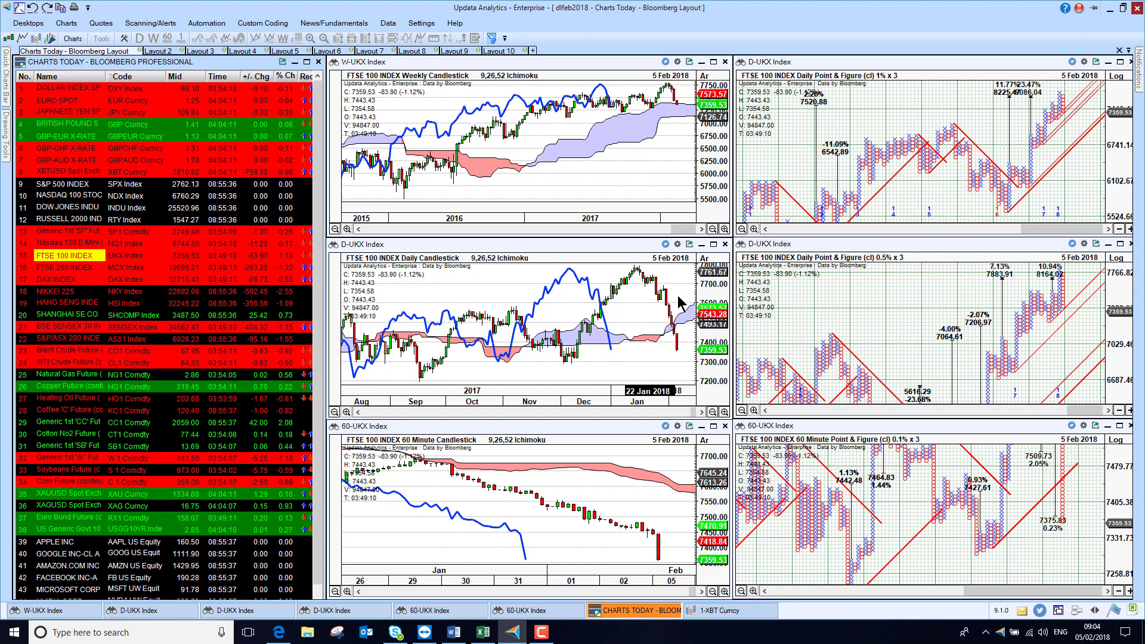
Cycle the charts through the FTSE 250, DAX, Nikkei 225 and Hang Seng indices
{"action": "left_click", "coordinate": [77, 270]}
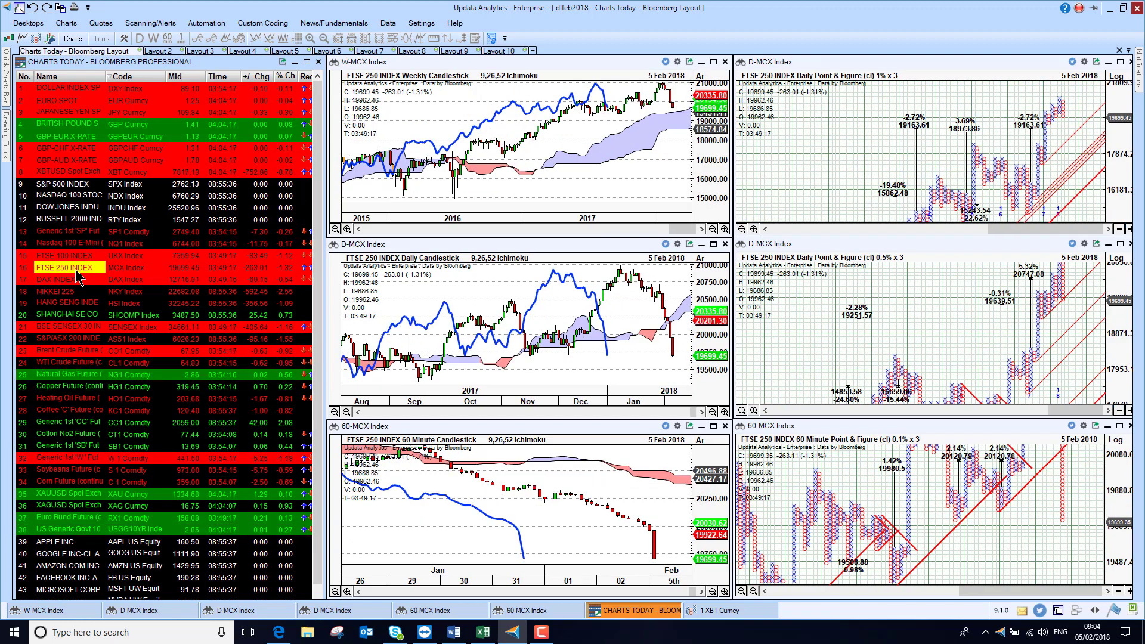
{"action": "key", "text": "Down"}
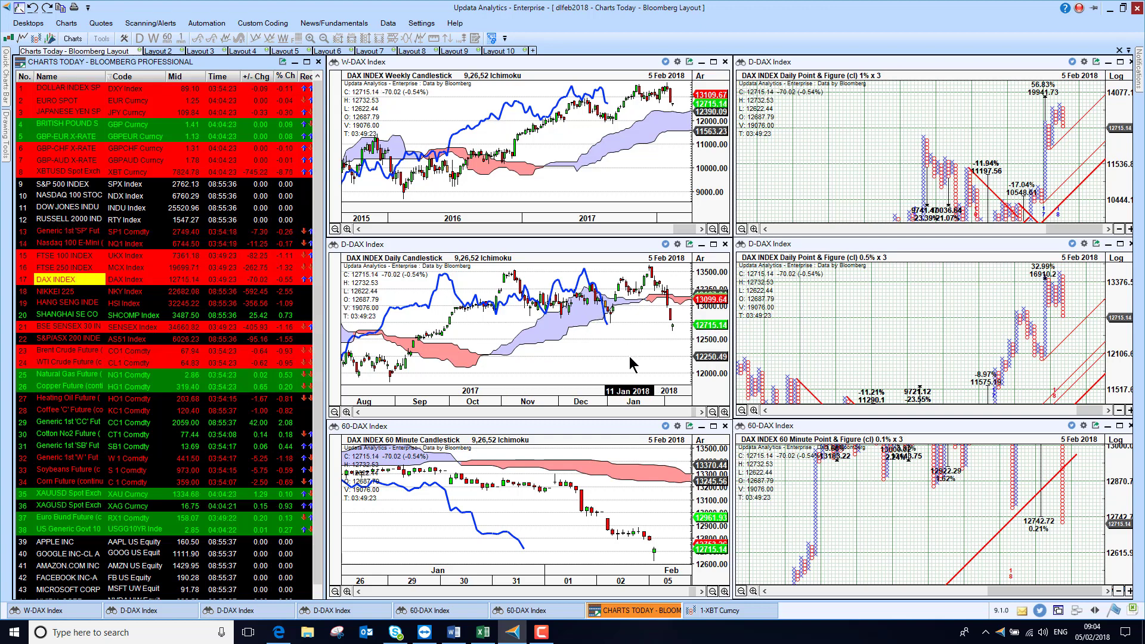
{"action": "key", "text": "Down"}
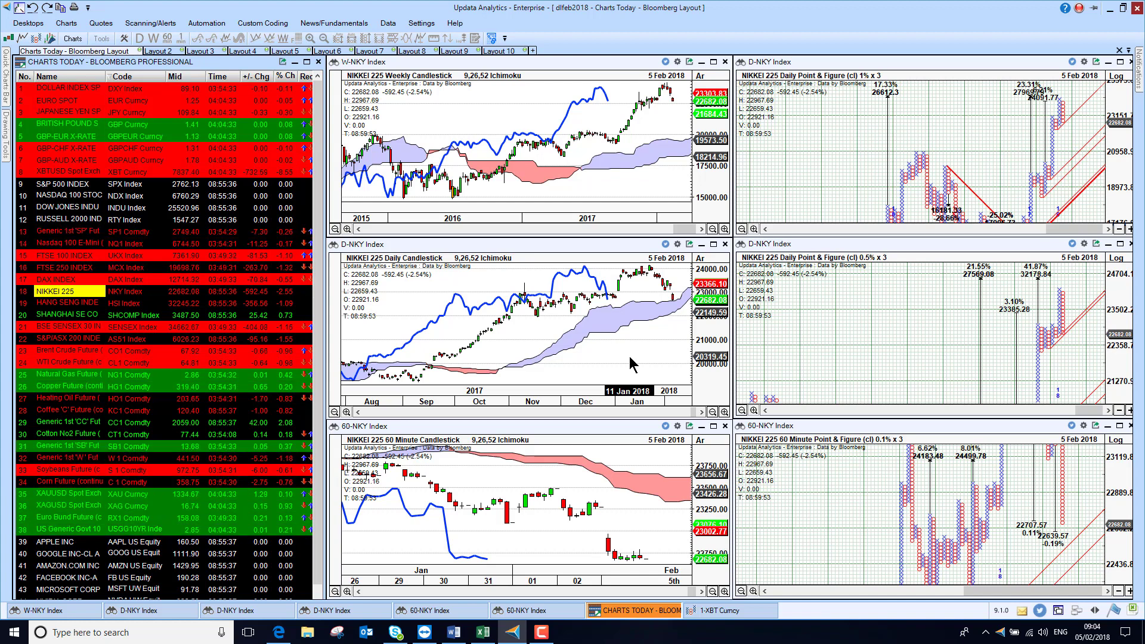
{"action": "key", "text": "Down"}
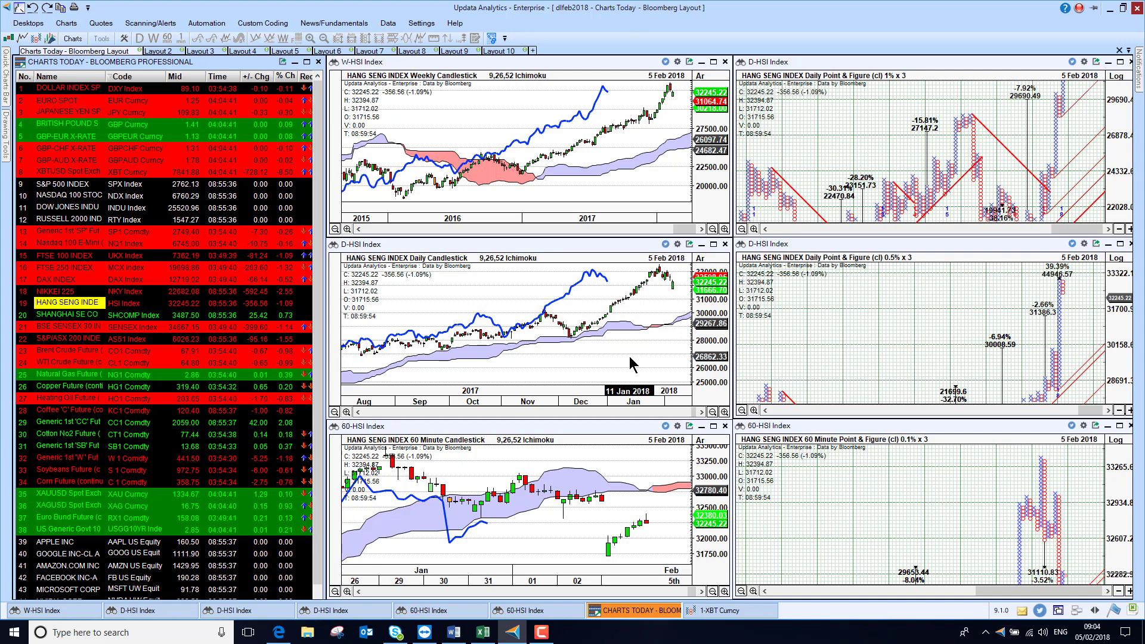
Continue through Shanghai Composite, BSE Sensex 30 and S&P/ASX 200 to Brent Crude Future
{"action": "key", "text": "Down"}
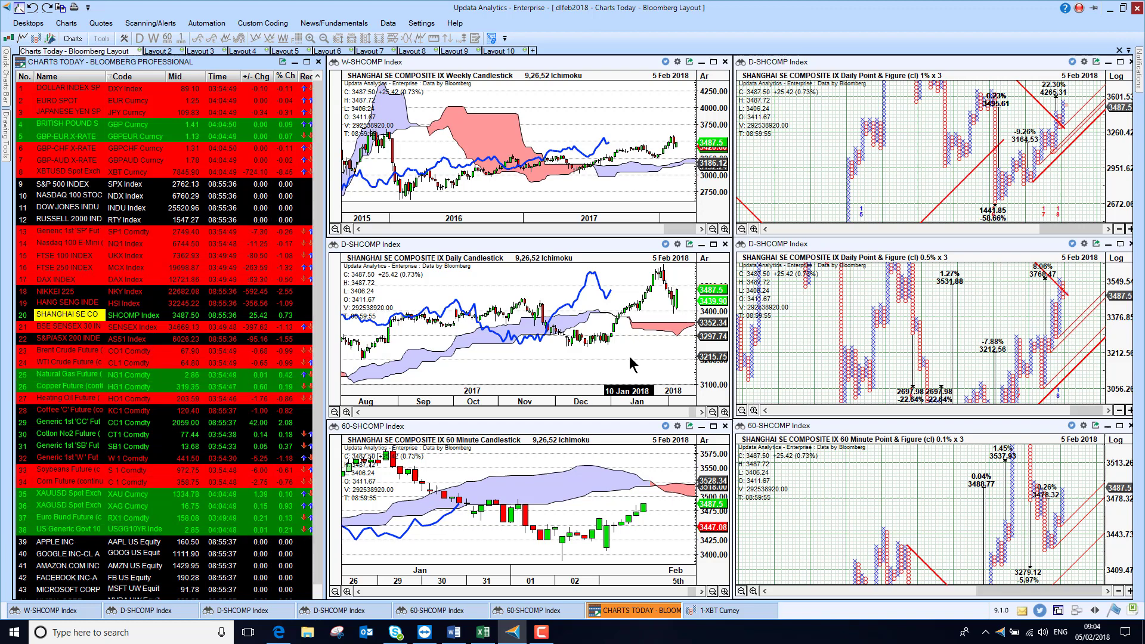
{"action": "key", "text": "Down"}
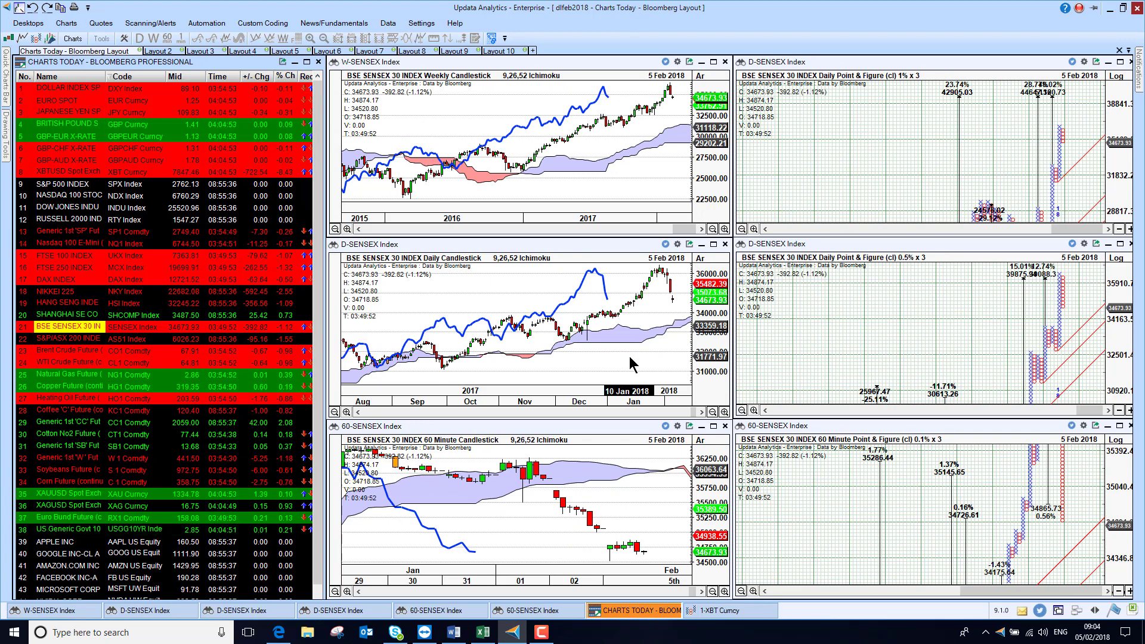
{"action": "key", "text": "Down"}
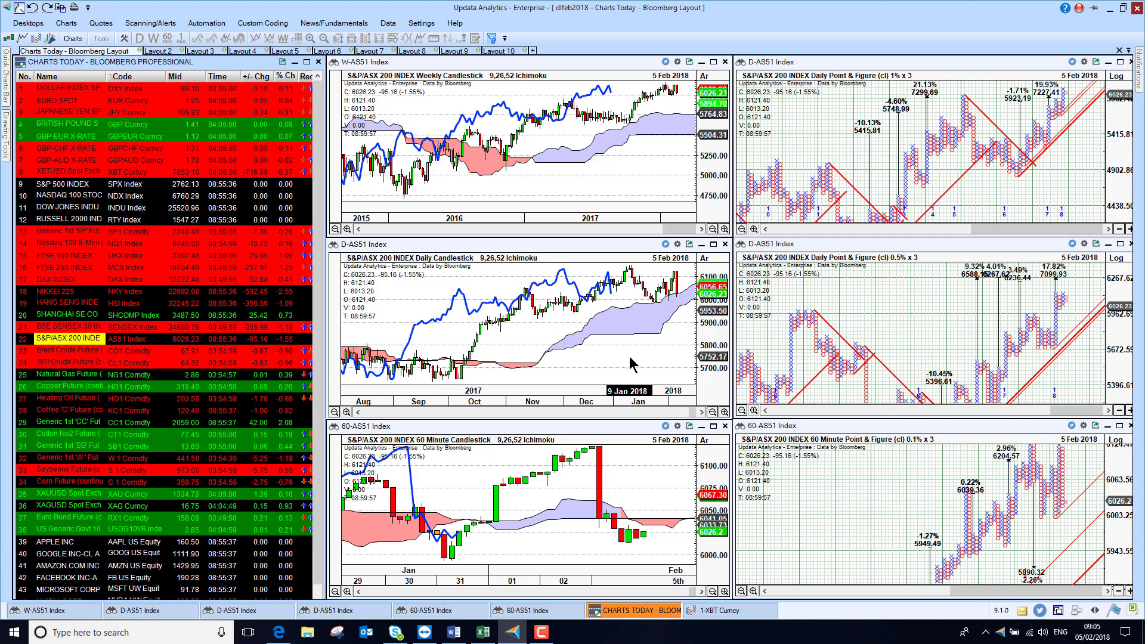
{"action": "key", "text": "Down"}
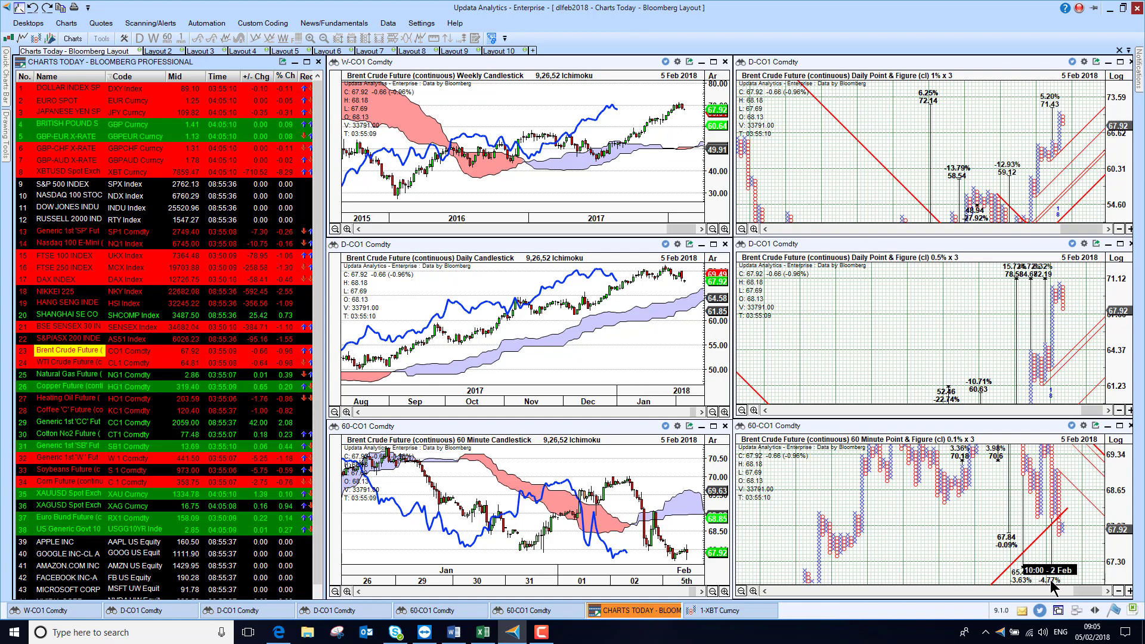
Review WTI Crude and Natural Gas futures, then gold XAUUSD and silver XAGUSD spot charts
{"action": "left_click", "coordinate": [89, 364]}
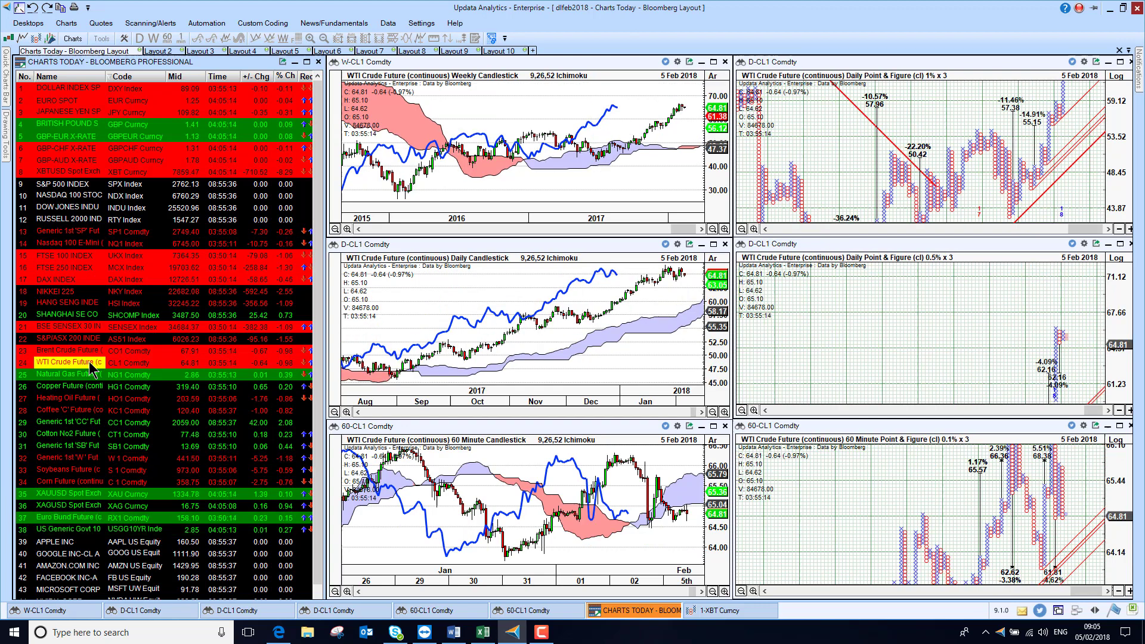
{"action": "key", "text": "Down"}
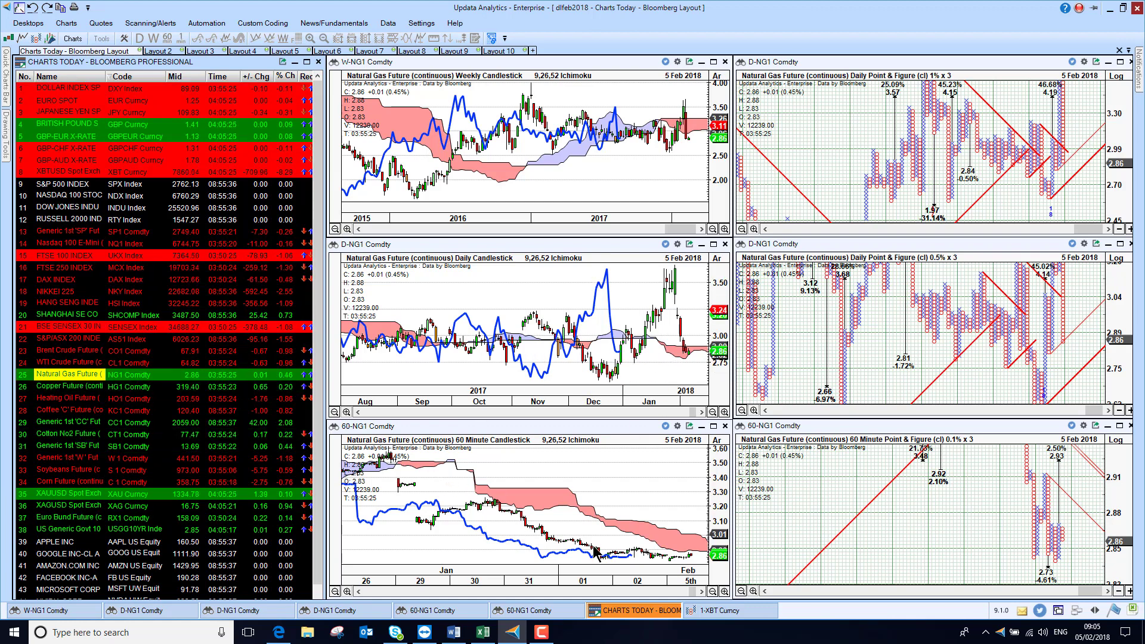
{"action": "left_click", "coordinate": [55, 494]}
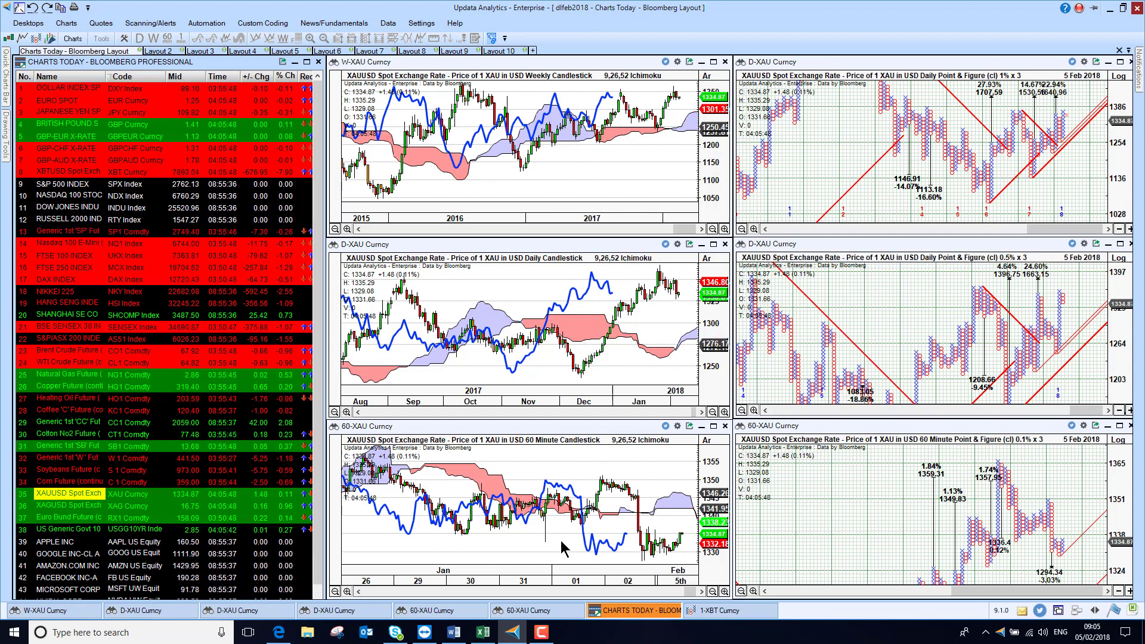
{"action": "left_click", "coordinate": [71, 508]}
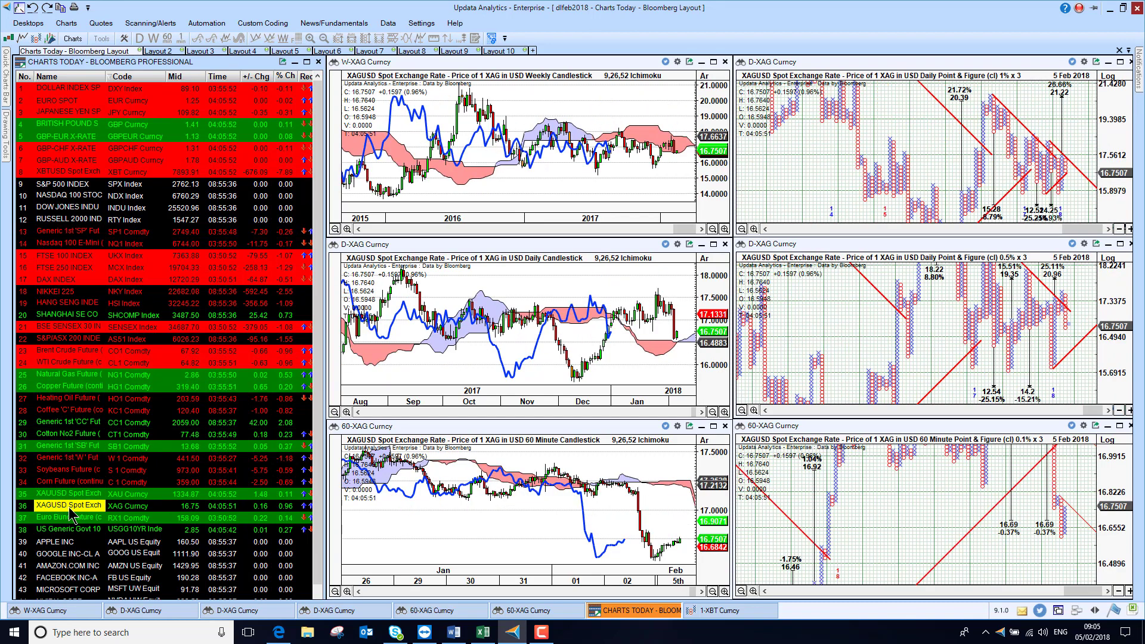
Step through the US 10-year yield, Apple, Google, Amazon and Facebook to Microsoft Corp
{"action": "key", "text": "Down"}
{"action": "key", "text": "Down"}
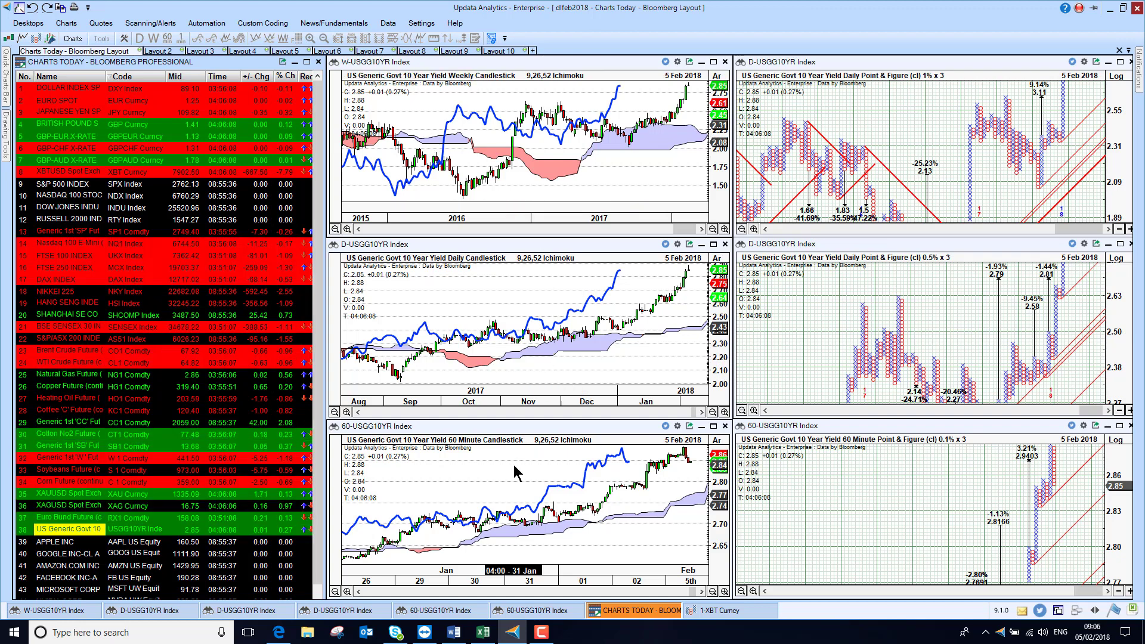
{"action": "left_click", "coordinate": [53, 547]}
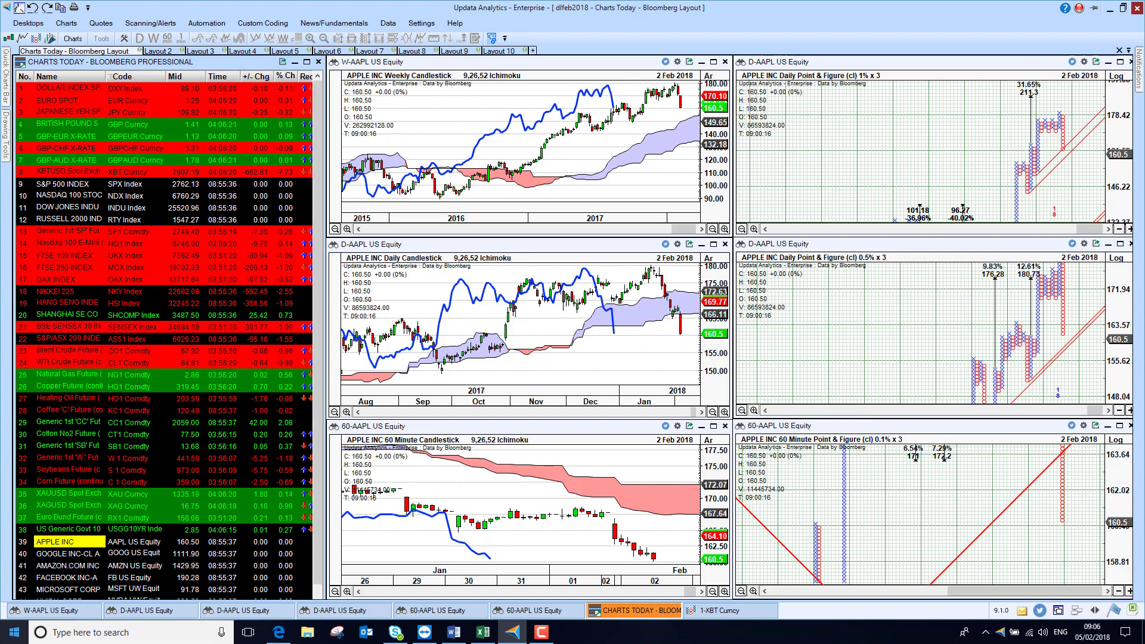
{"action": "left_click", "coordinate": [75, 557]}
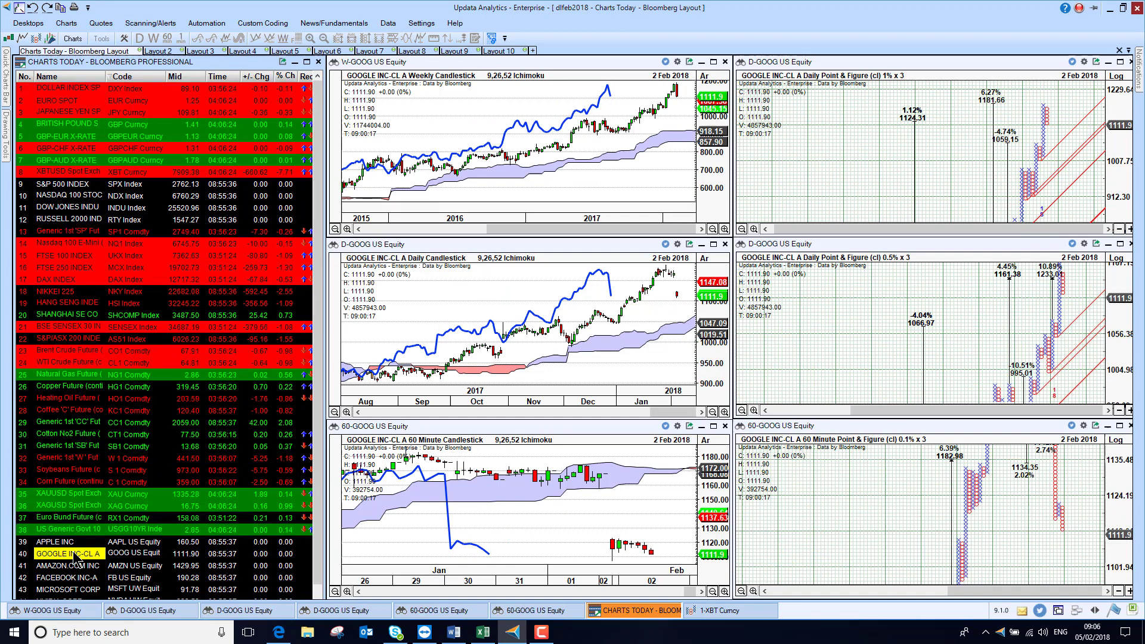
{"action": "key", "text": "Down"}
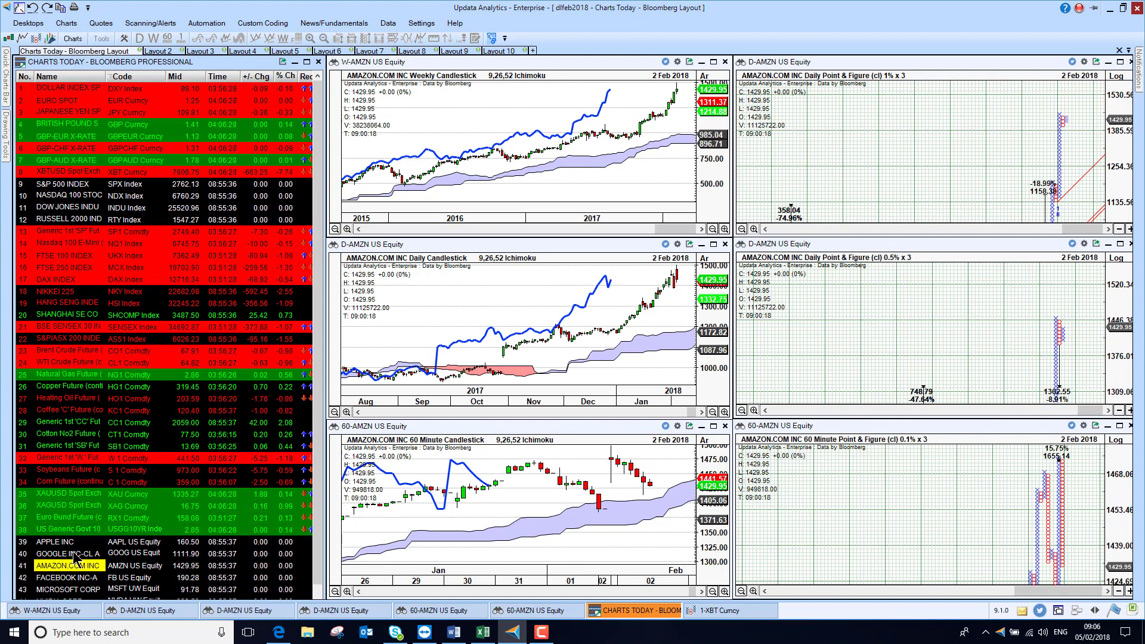
{"action": "key", "text": "Down"}
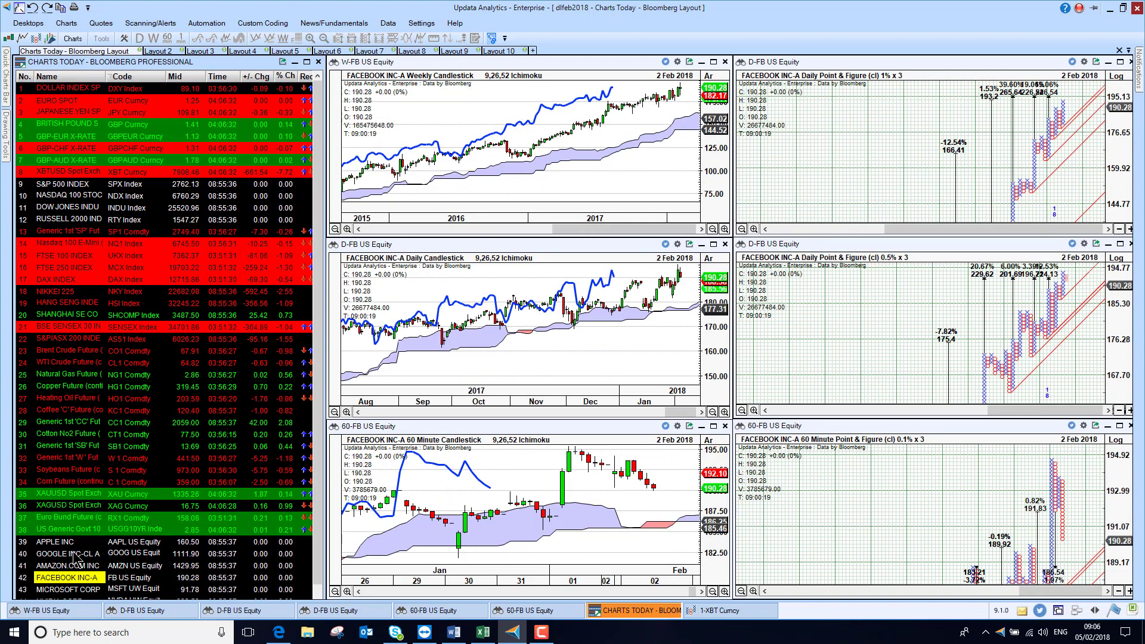
{"action": "key", "text": "Down"}
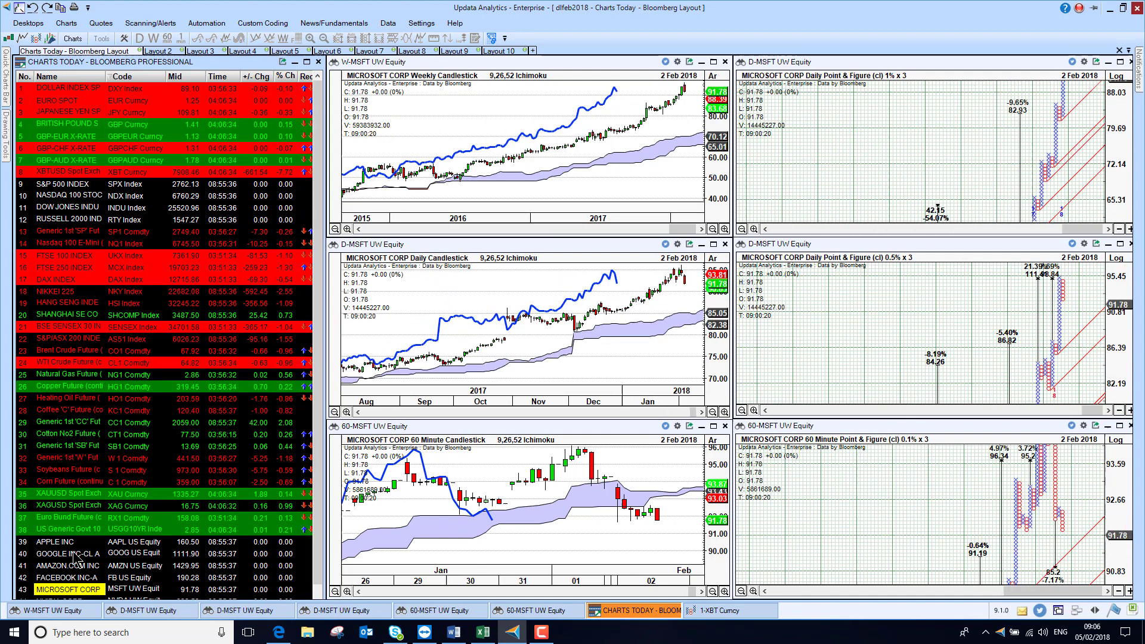